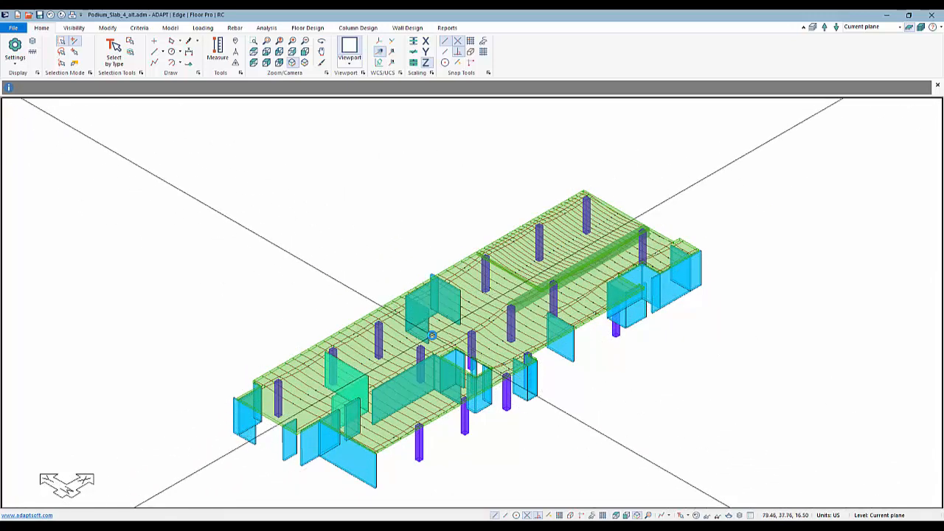
In plan view, draw a rectangular patch load about 66 ft by 46 ft over the slab's upper-right bay, including the beam along its lower edge.
scroll(431, 333, "down", 1)
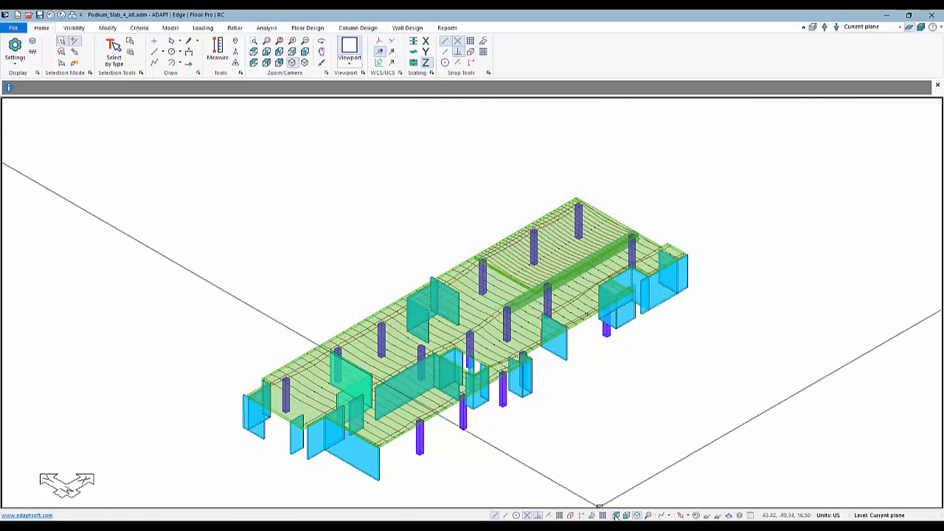
left_click(616, 516)
scroll(418, 301, "down", 5)
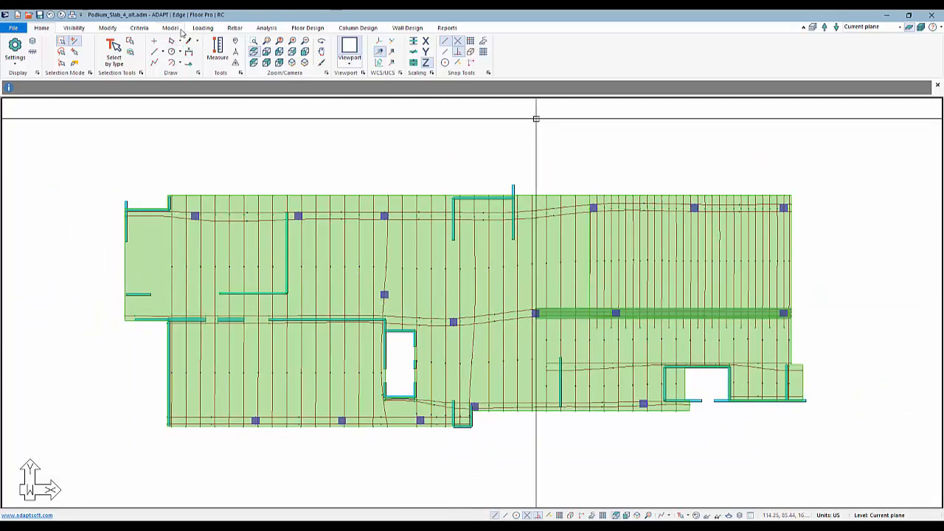
left_click(202, 30)
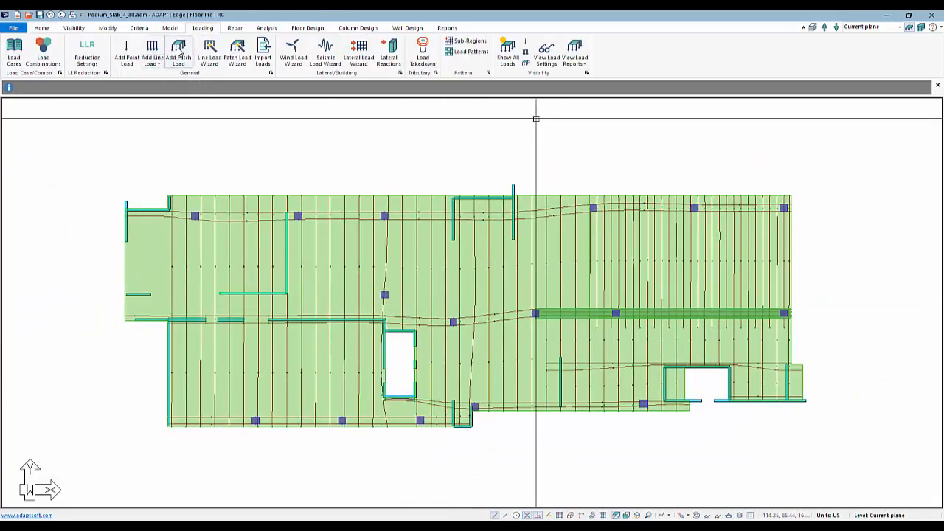
left_click(178, 51)
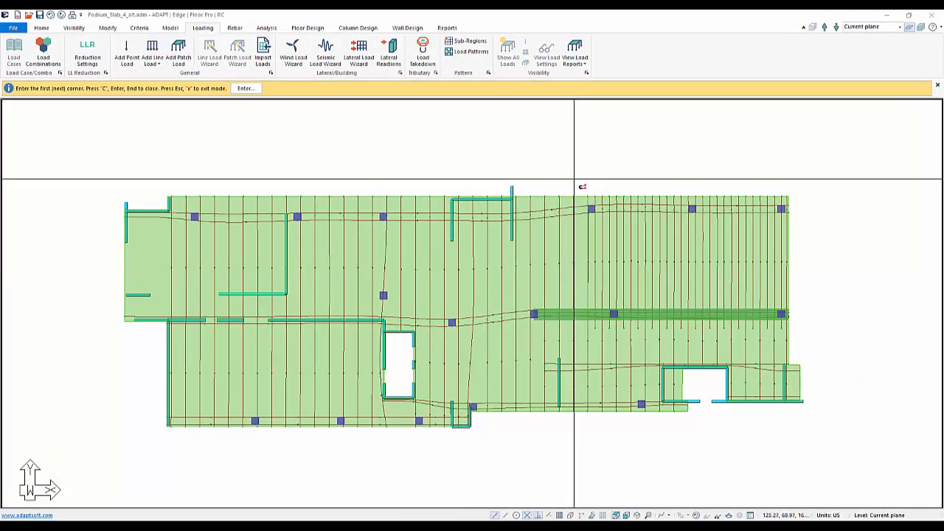
left_click(575, 179)
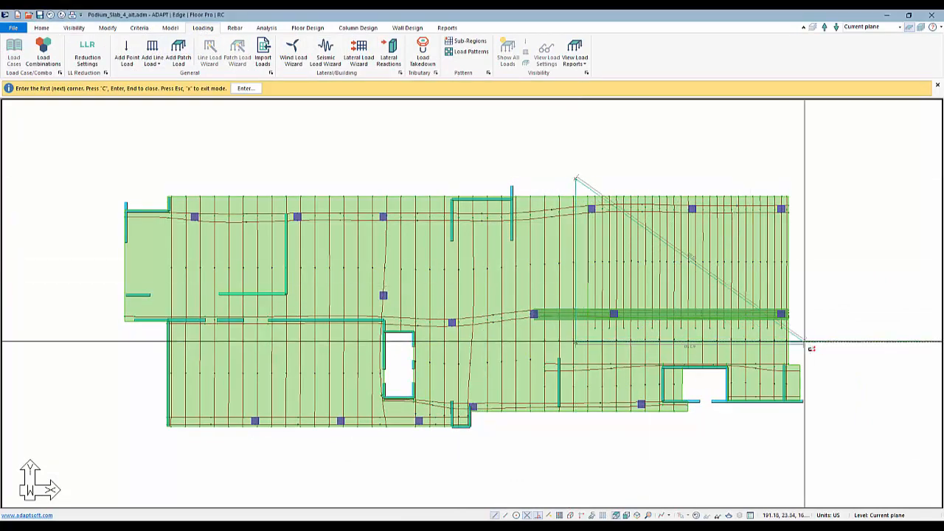
left_click(804, 342)
left_click(804, 179)
key("c")
right_click(708, 148)
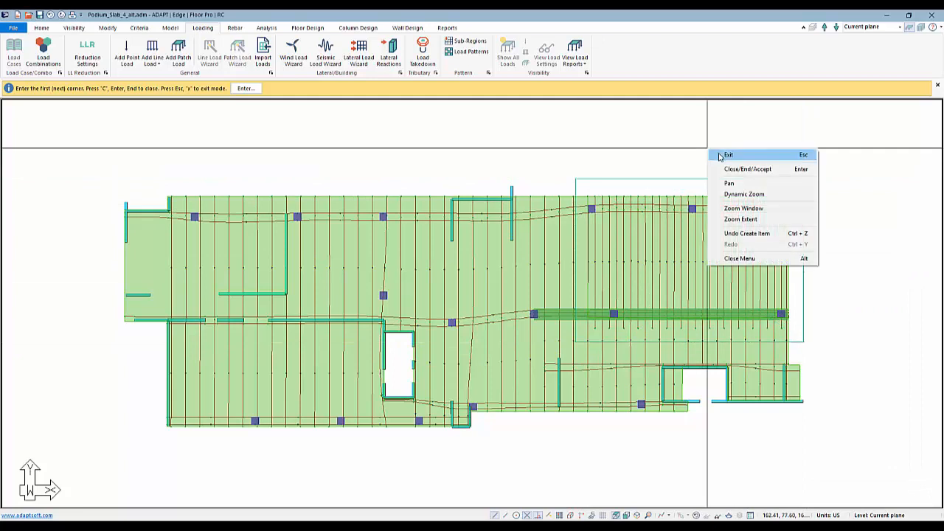
left_click(727, 155)
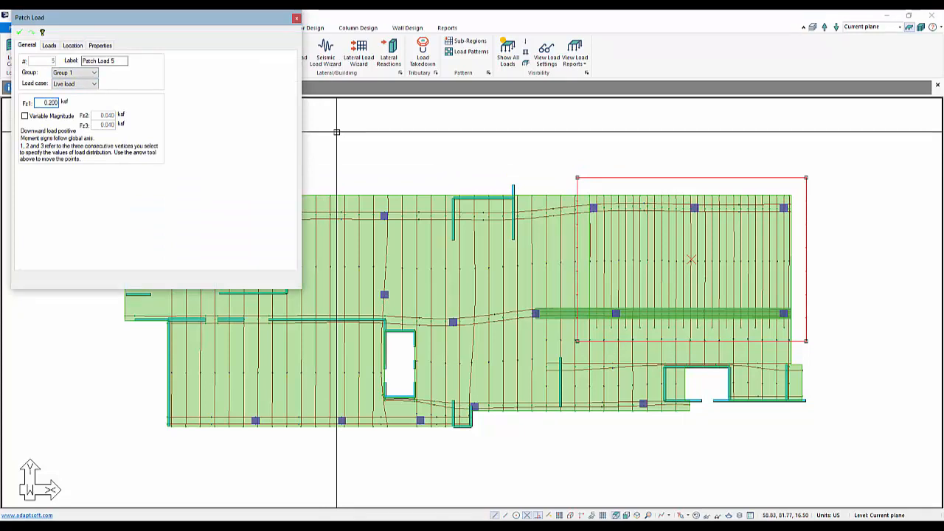
Set the patch load's Fz1 to 0.200 ksf under the Live load case and show the model in isometric view.
left_click(20, 33)
scroll(604, 180, "down", 2)
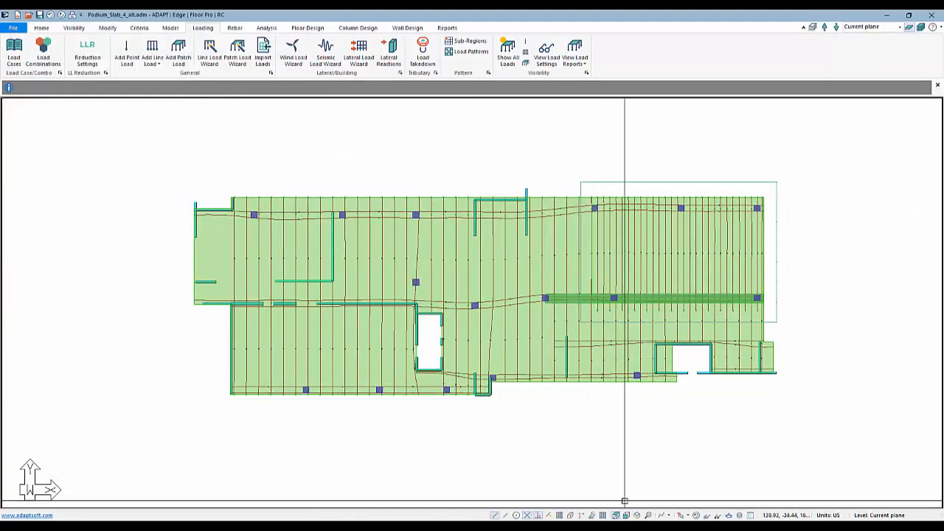
left_click(637, 515)
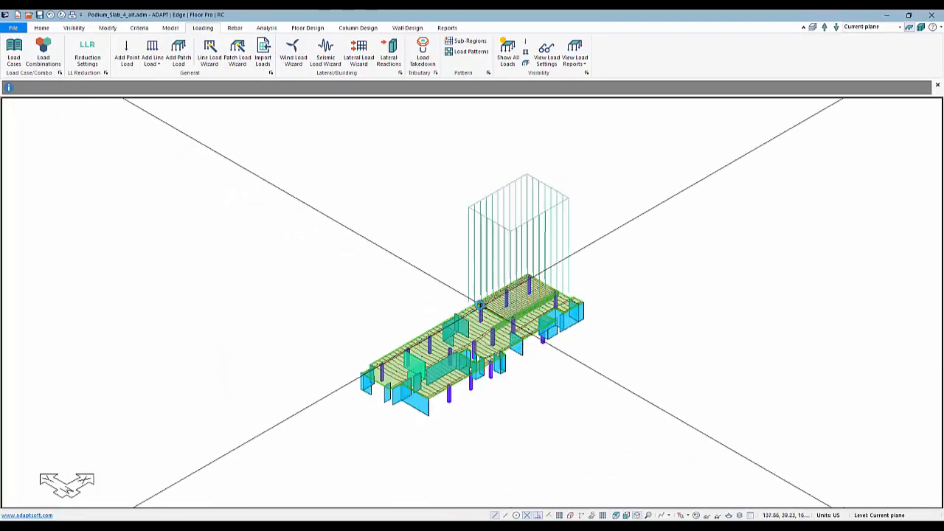
scroll(480, 304, "up", 1)
scroll(527, 375, "up", 4)
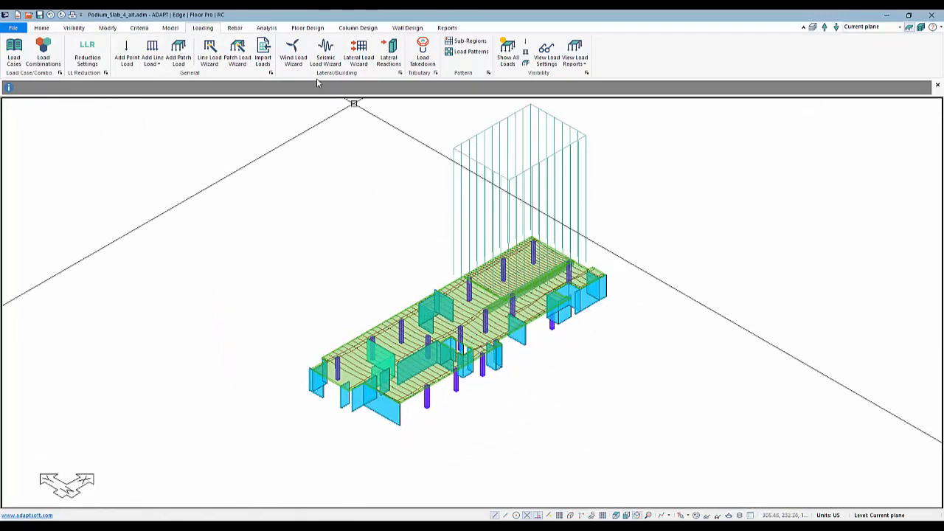
Generate the slab's automatic mesh with the simplified method and a suggested cell size of 3 ft.
left_click(266, 28)
left_click(98, 53)
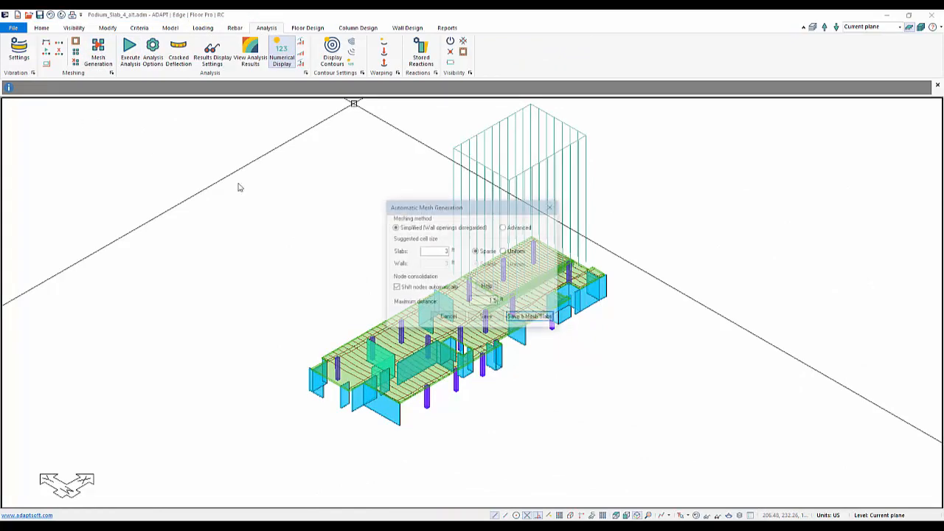
left_click(526, 317)
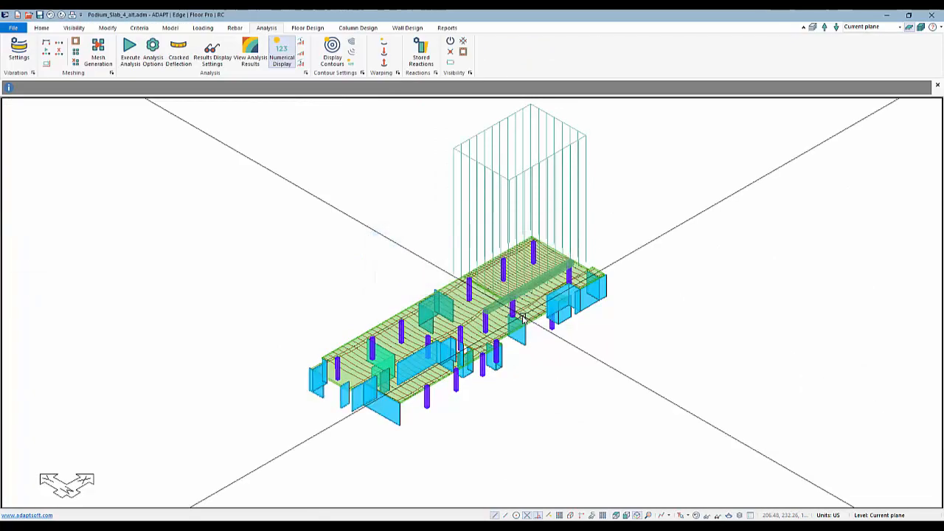
Run the analysis for the Service(Total Load) combination with uncracked stiffness and save the solution.
left_click(130, 48)
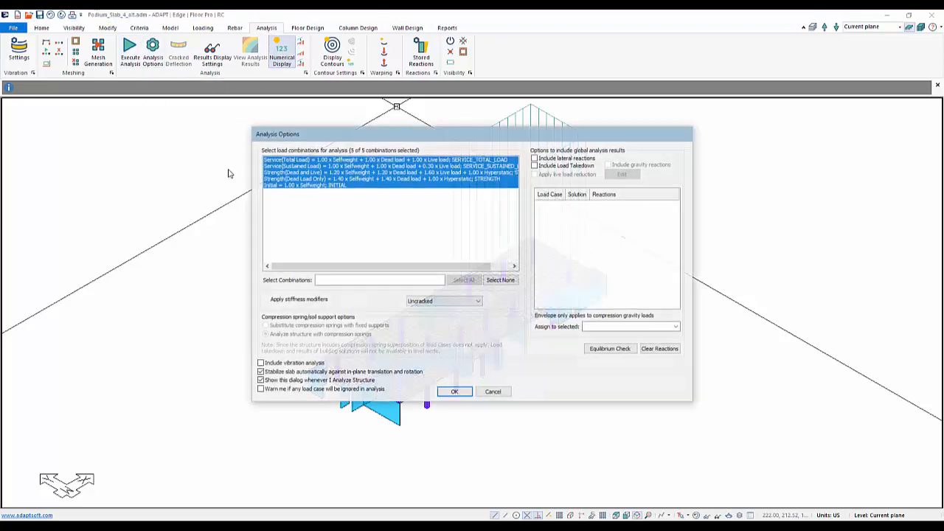
left_click(454, 392)
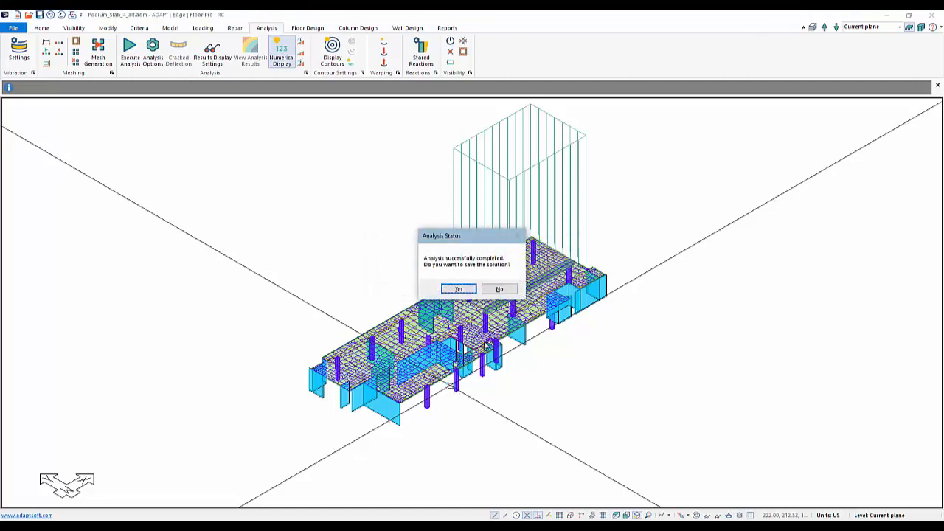
left_click(460, 289)
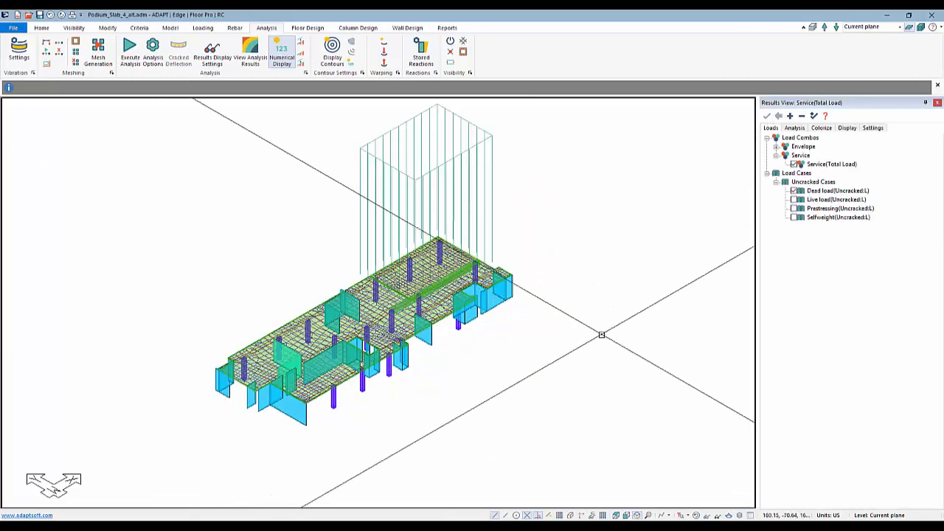
Return the model to plan view and hide the mesh, tendons and patch load.
left_click(638, 515)
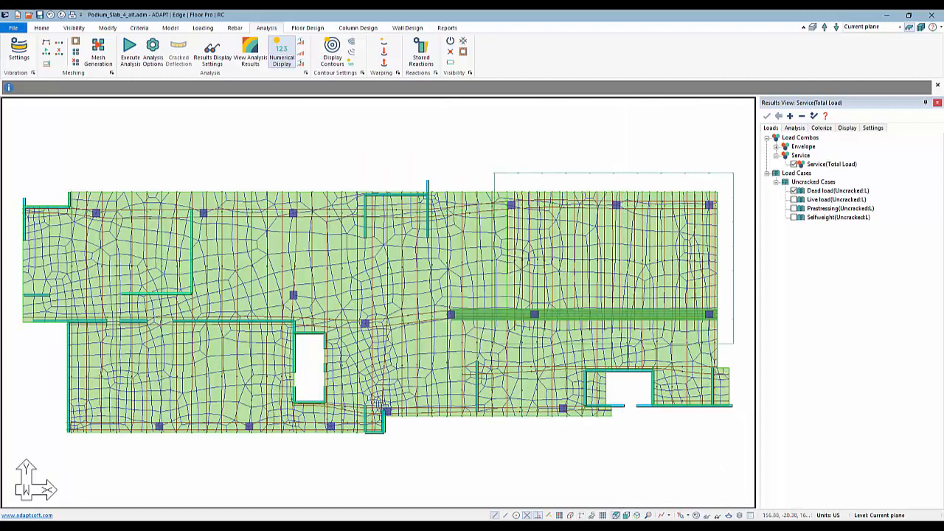
left_click(696, 516)
scroll(616, 425, "down", 1)
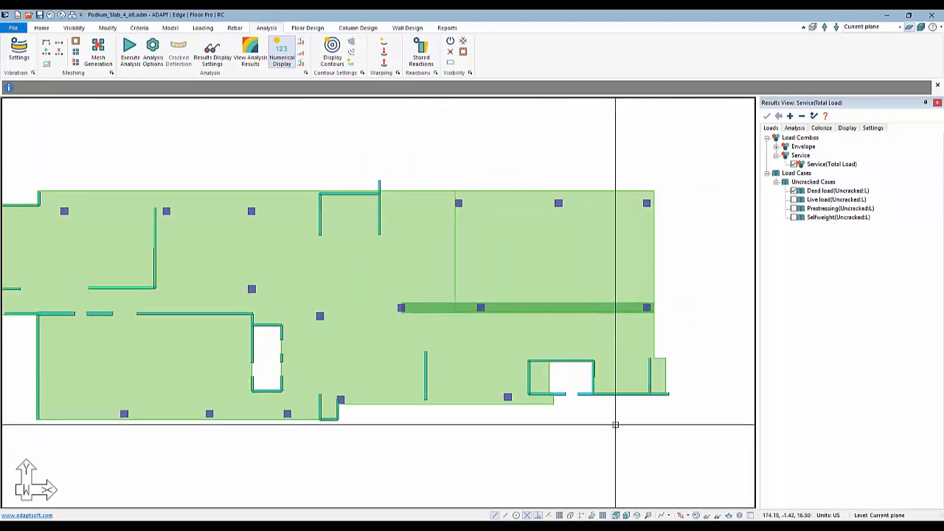
scroll(621, 277, "down", 2)
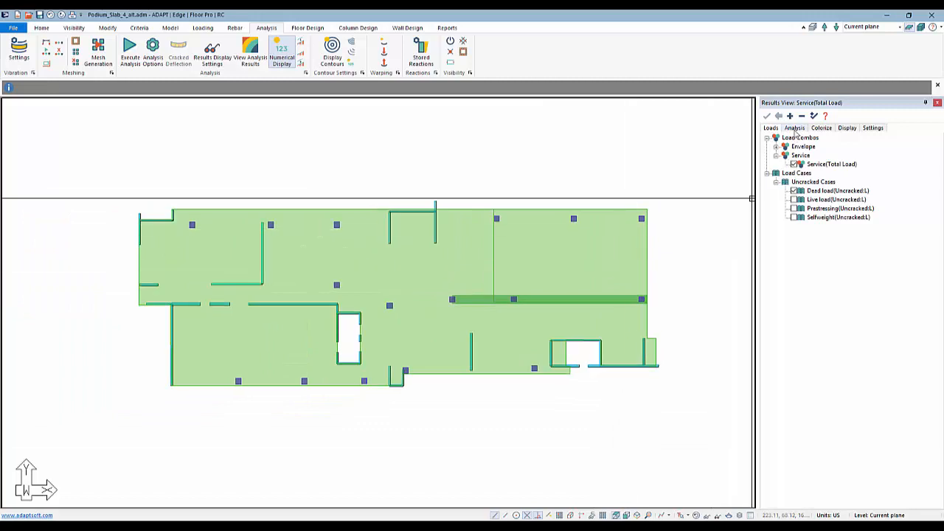
Display the slab's Z-Translation deformation contours for the Service(Total Load) combination.
left_click(796, 129)
left_click(768, 139)
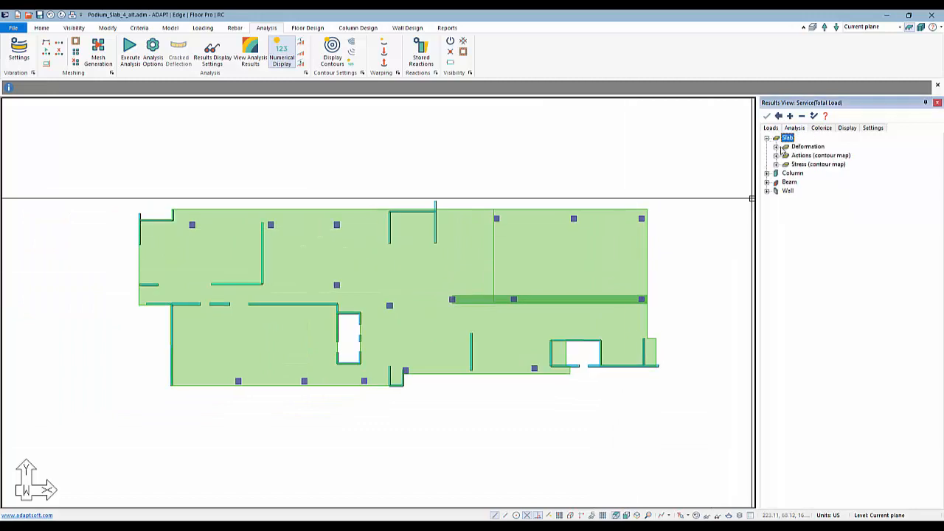
left_click(777, 147)
left_click(793, 173)
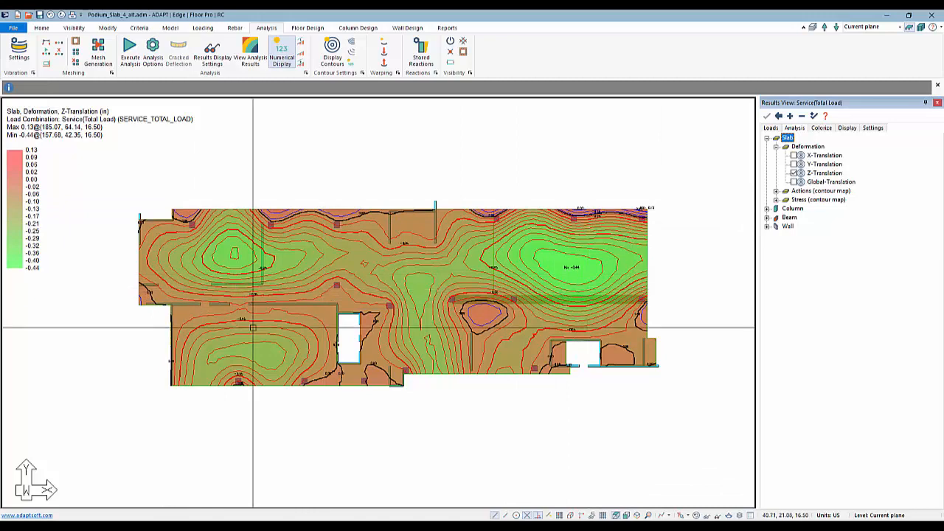
Set Contour Lines Between Labels to 1 and apply it to the deformation contours.
middle_click_drag(277, 319, 317, 323)
scroll(280, 256, "up", 2)
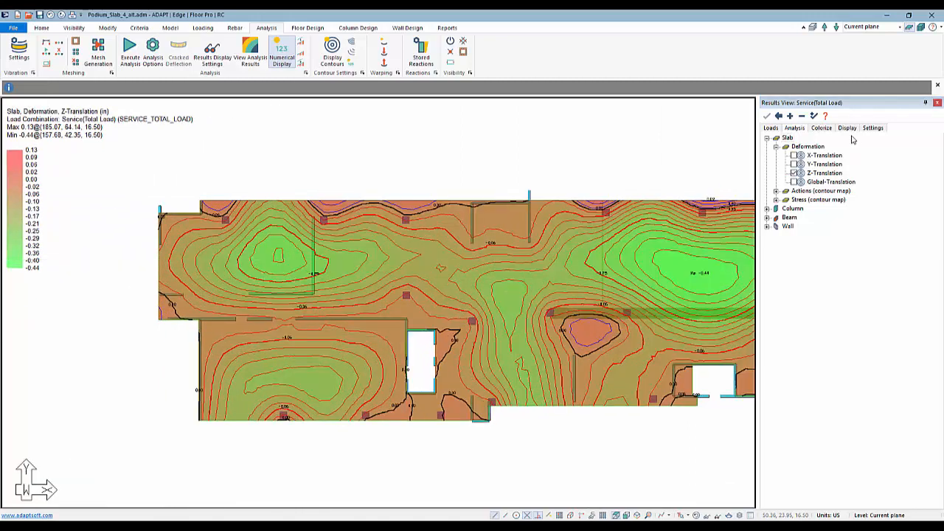
left_click(871, 129)
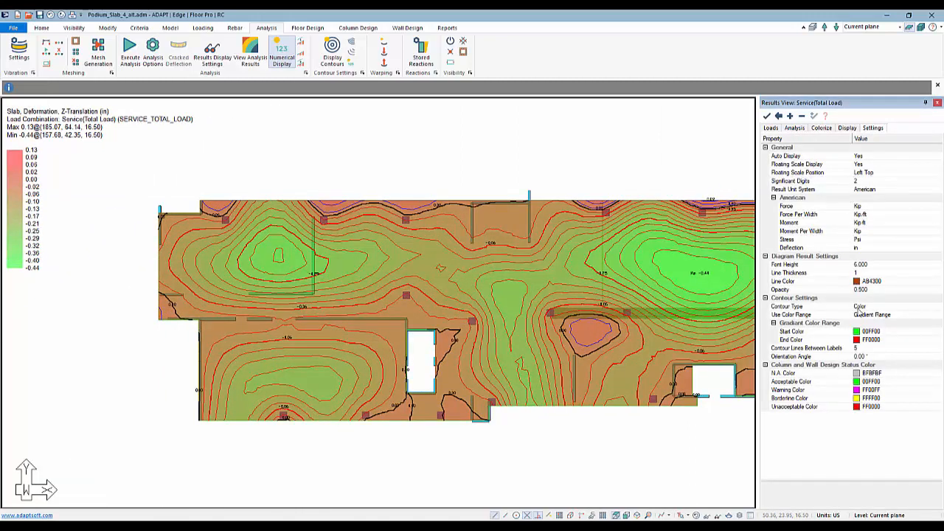
left_click(862, 349)
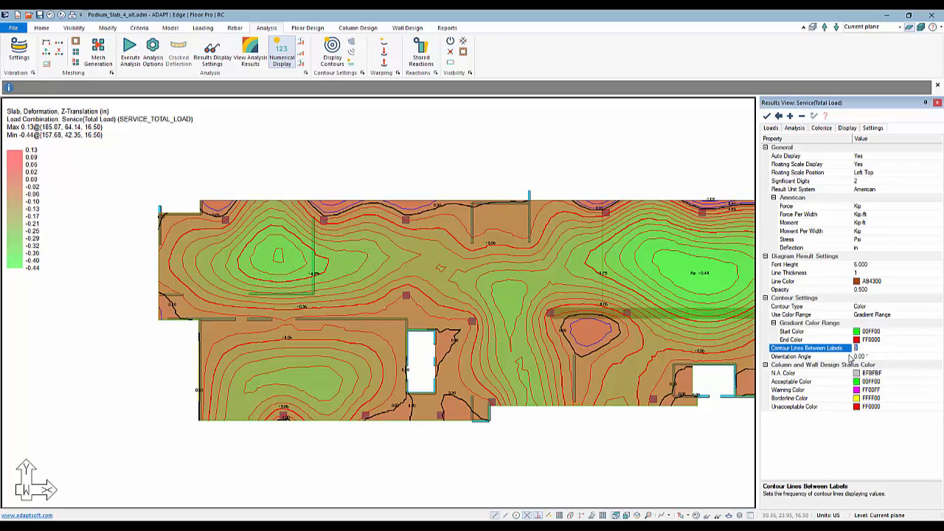
left_click(768, 117)
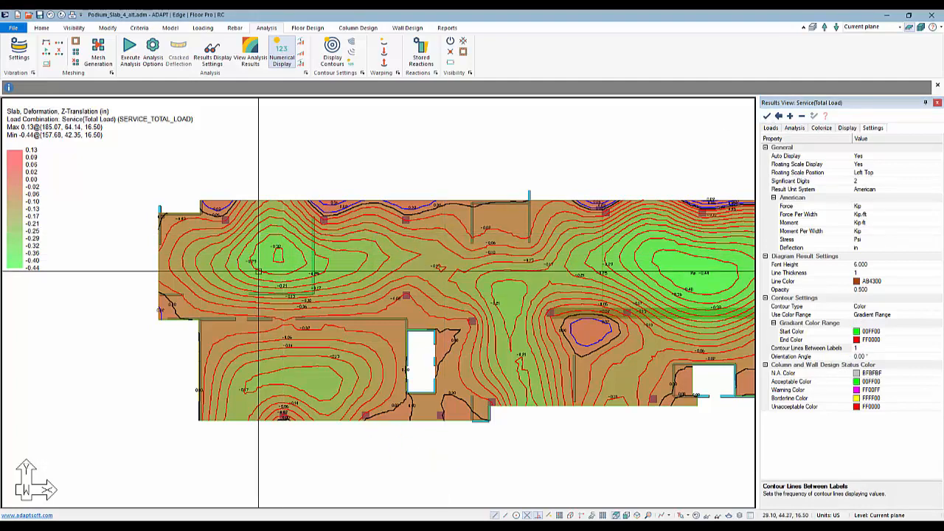
Filter the Z-Translation display range to a minimum of -0.44 and a maximum of -0.29.
scroll(288, 265, "up", 4)
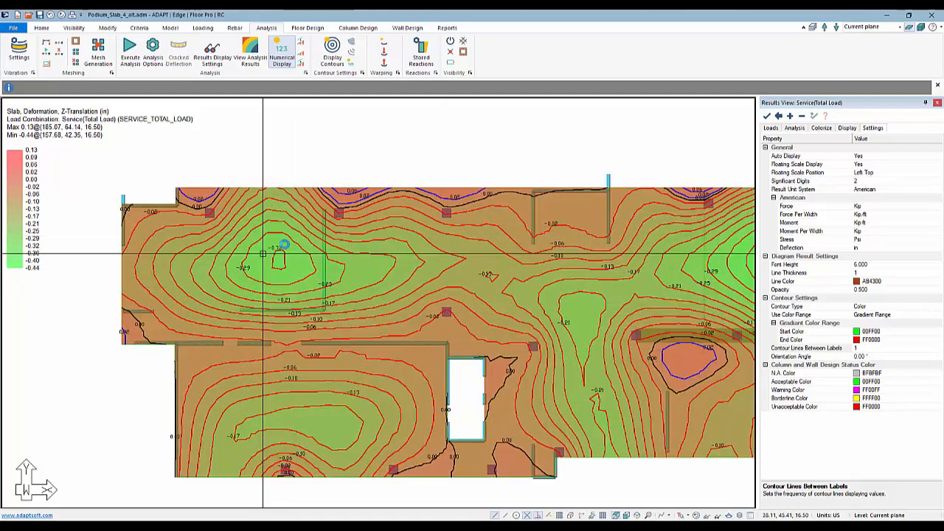
scroll(269, 273, "down", 5)
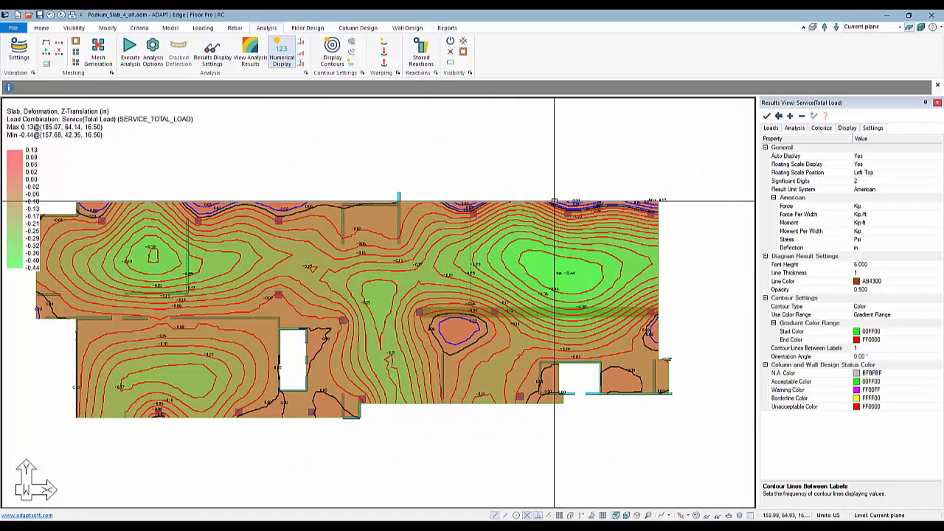
scroll(484, 272, "up", 1)
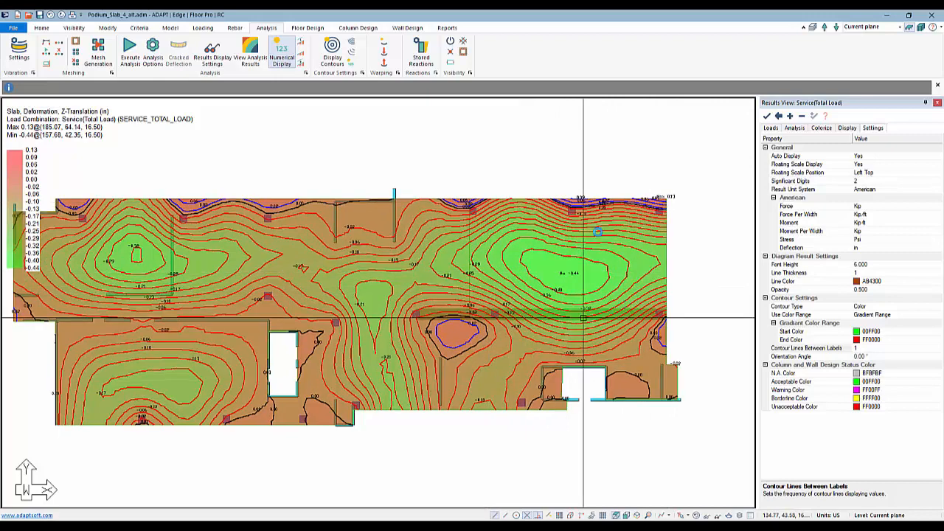
scroll(598, 231, "up", 1)
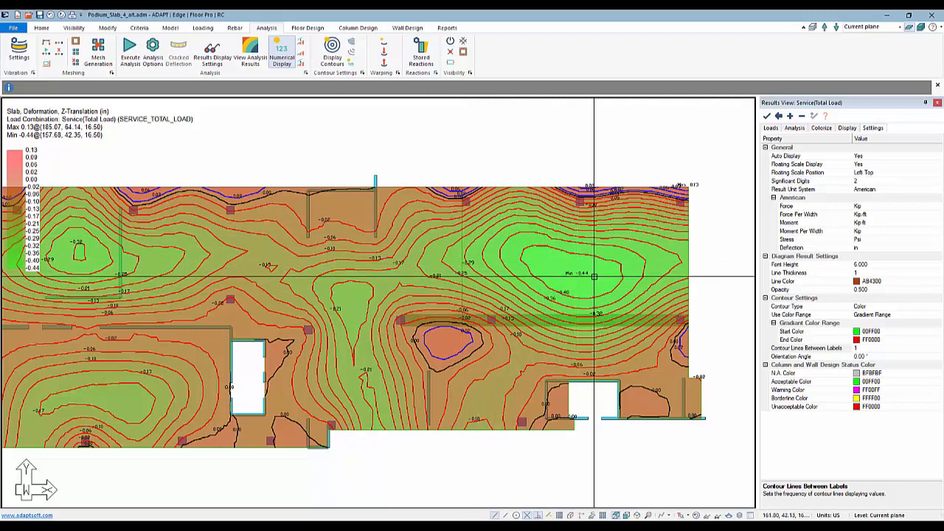
left_click(795, 128)
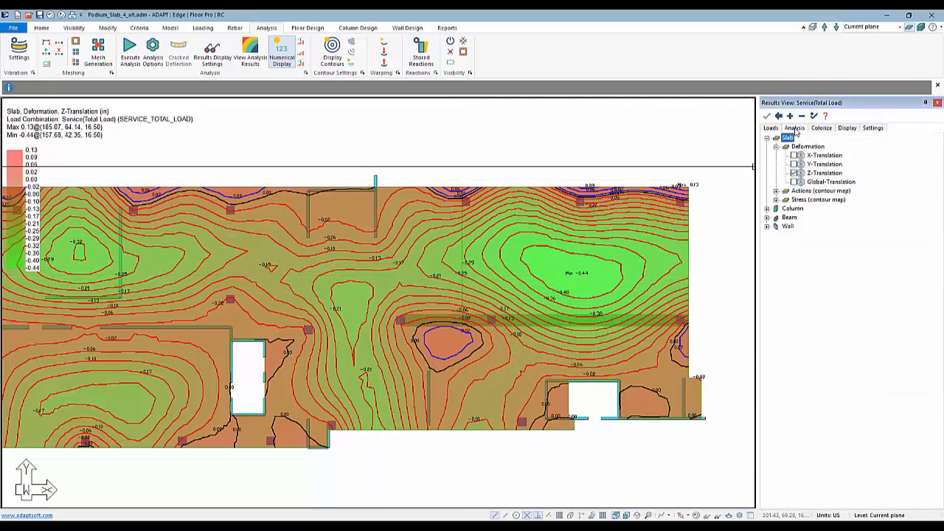
right_click(815, 172)
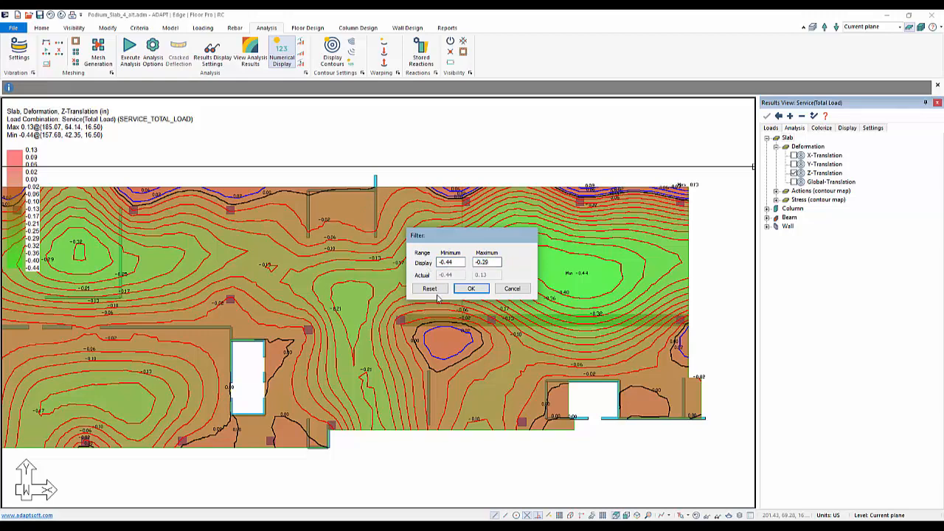
left_click(469, 290)
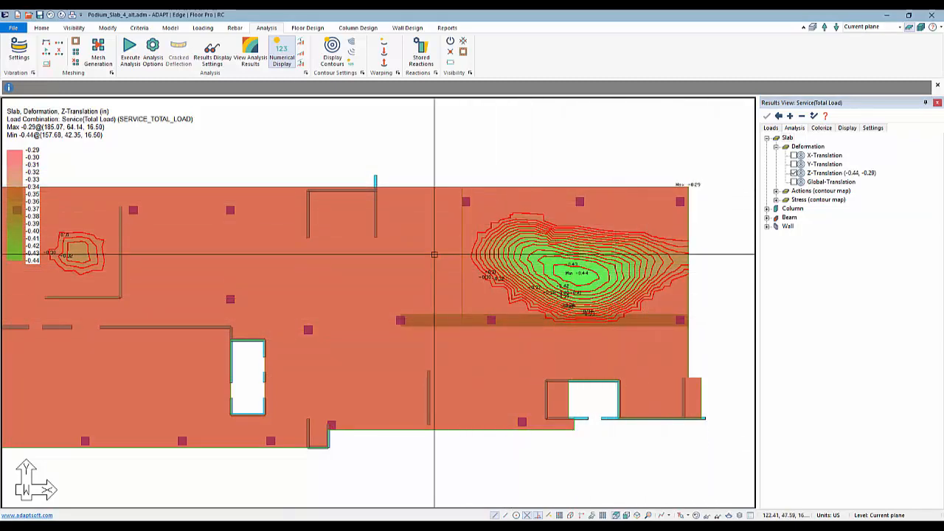
Replace the slab's Z-Translation deformation display with the Nxx-Axial action contour map.
middle_click_drag(464, 285, 434, 274)
scroll(417, 280, "up", 2)
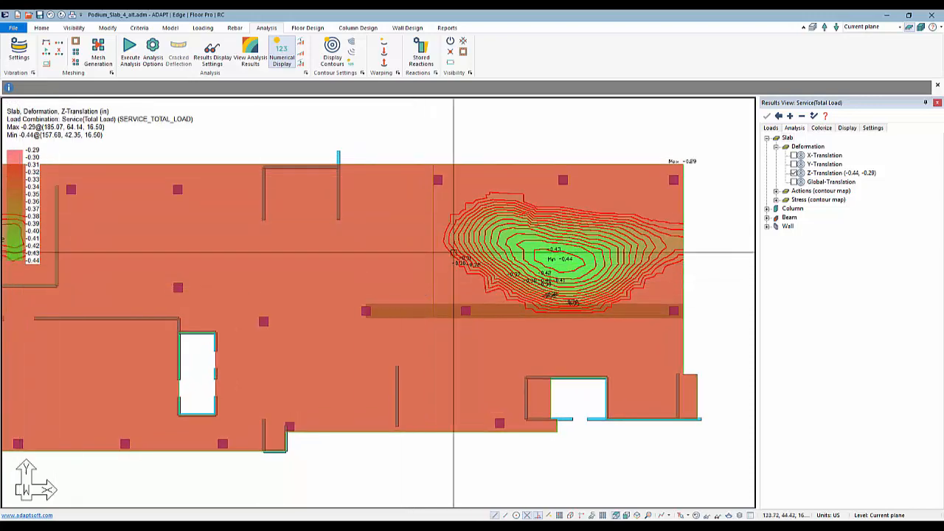
middle_click_drag(380, 378, 407, 372)
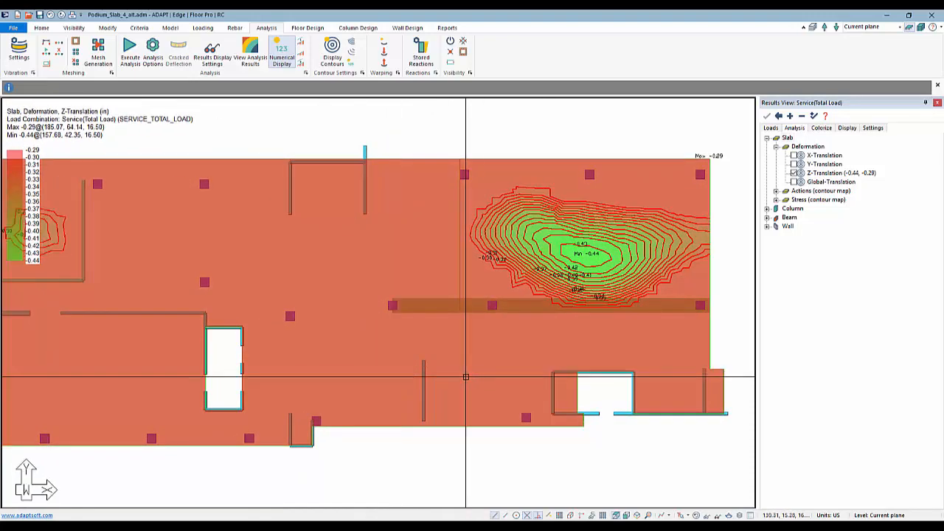
scroll(493, 374, "down", 1)
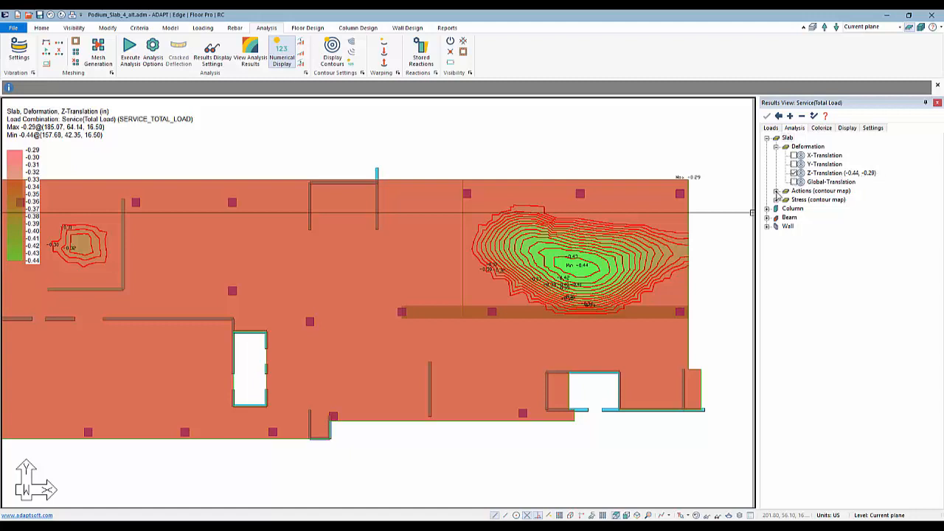
left_click(776, 191)
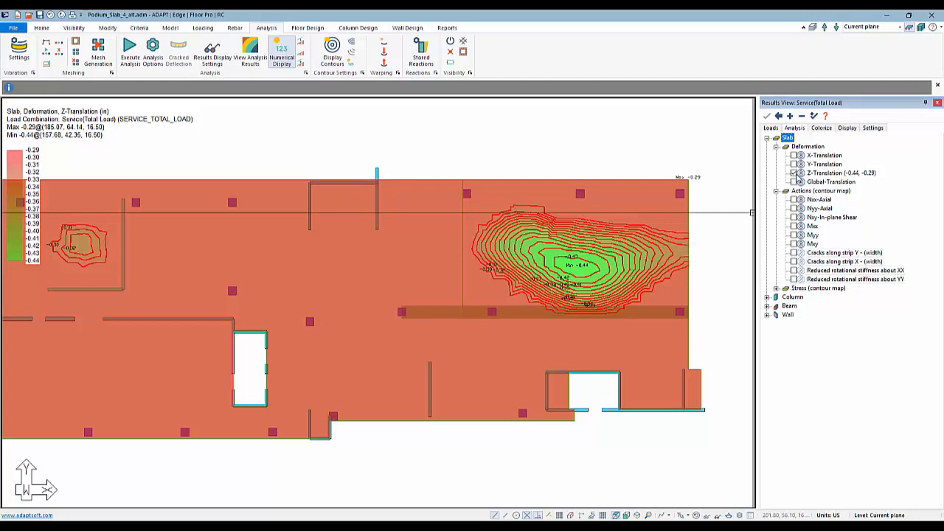
left_click(795, 174)
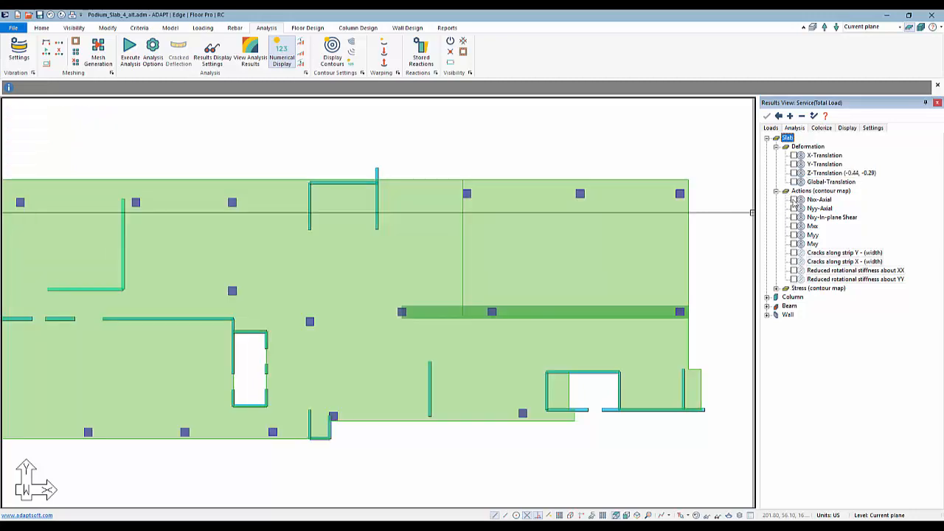
left_click(794, 200)
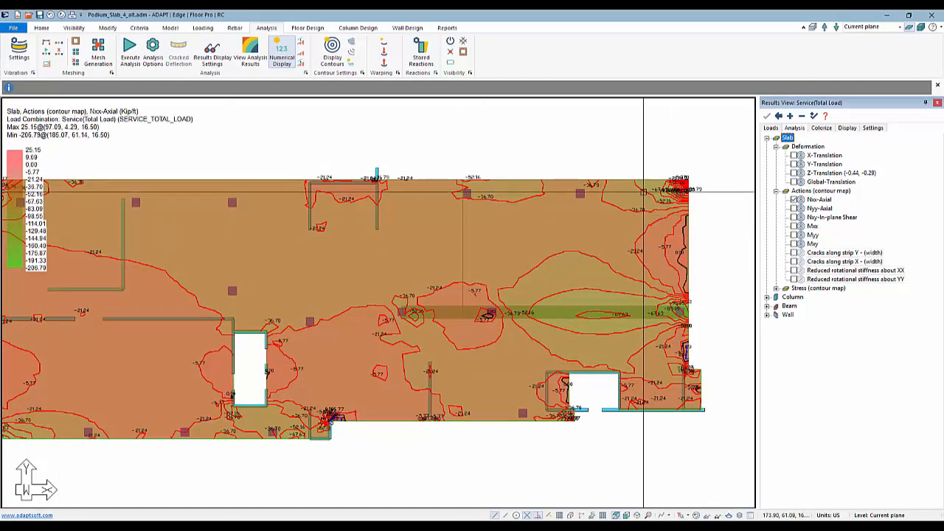
Inspect the Nxx-Axial contours at the slab's upper-right corner column and filter the display range to a maximum of -100.00.
middle_click_drag(666, 198, 645, 215)
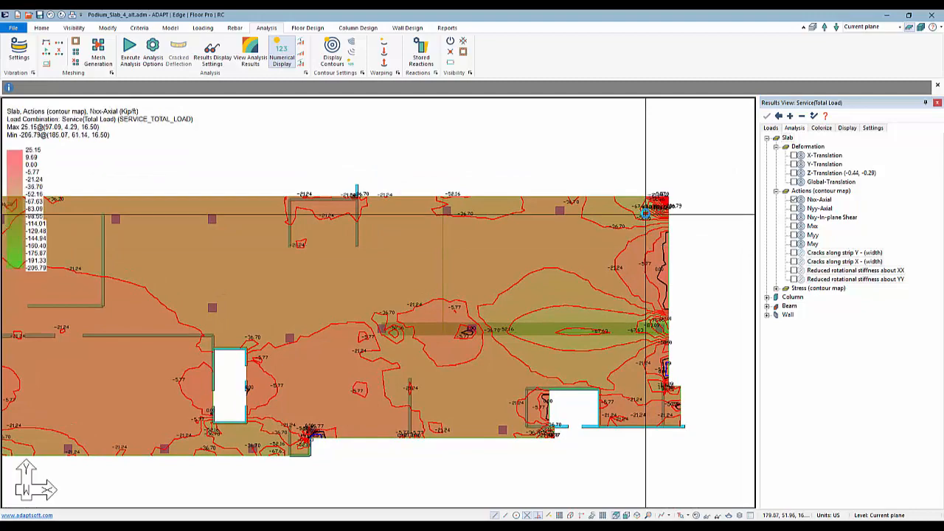
scroll(645, 214, "up", 5)
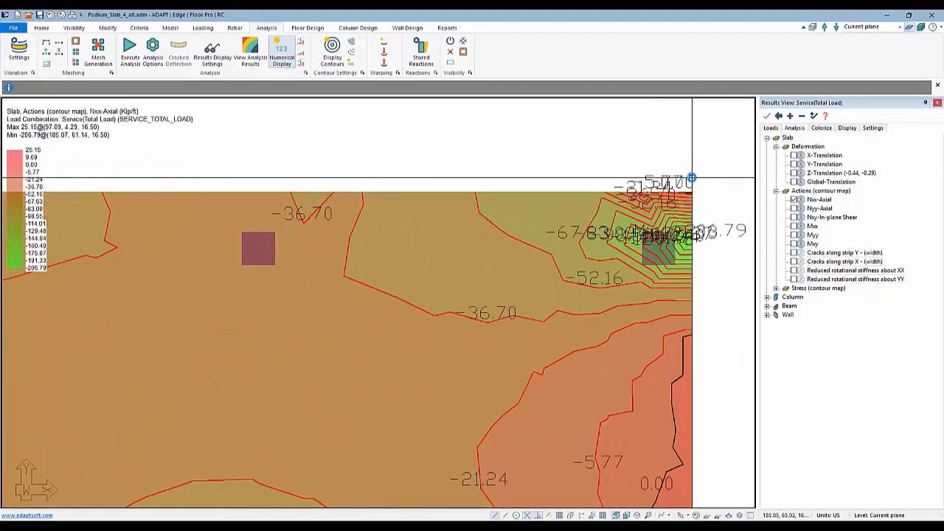
scroll(691, 178, "up", 5)
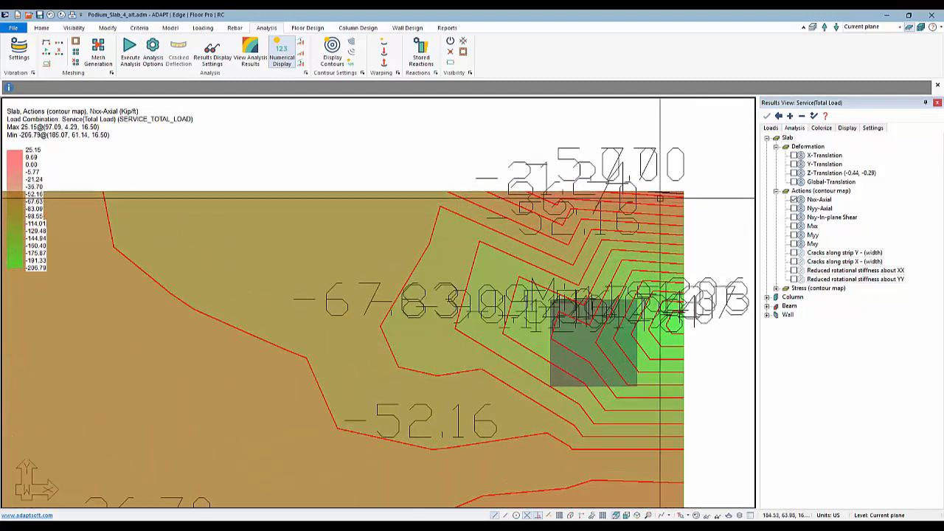
scroll(612, 264, "down", 1)
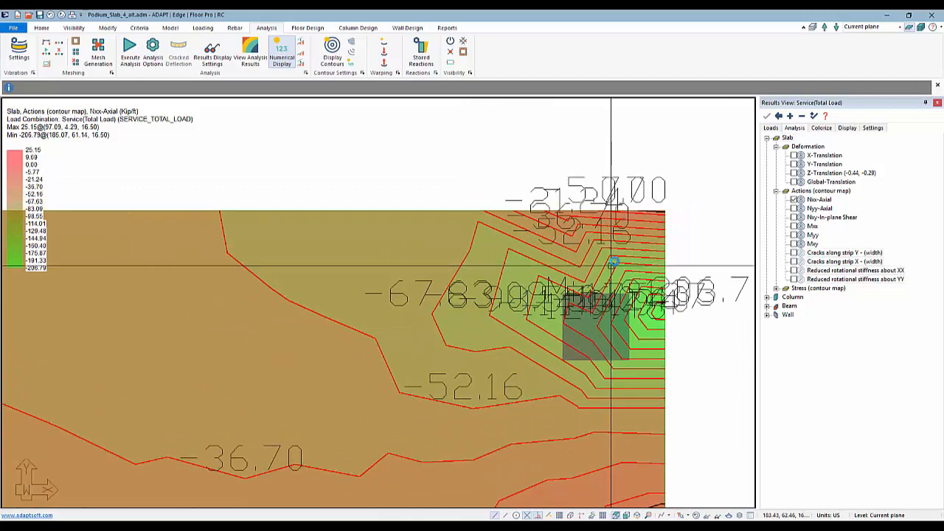
scroll(612, 264, "down", 1)
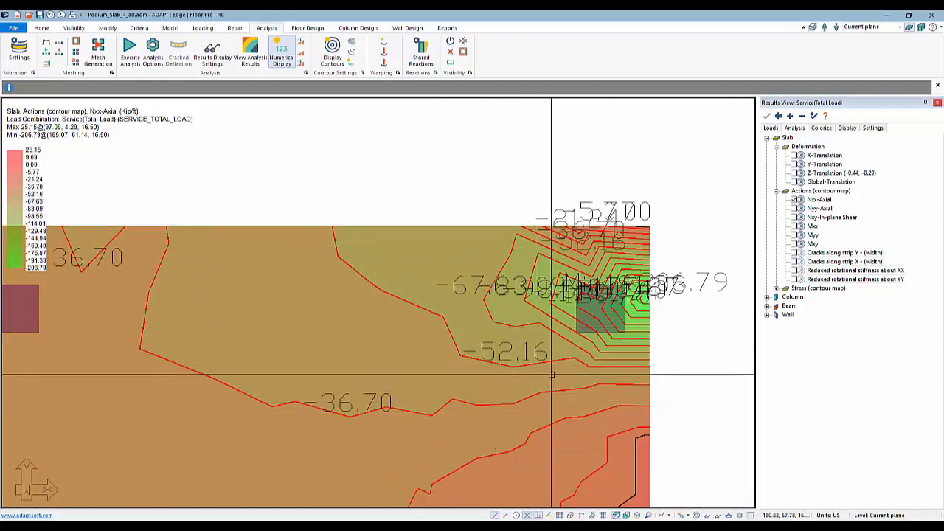
scroll(605, 255, "down", 2)
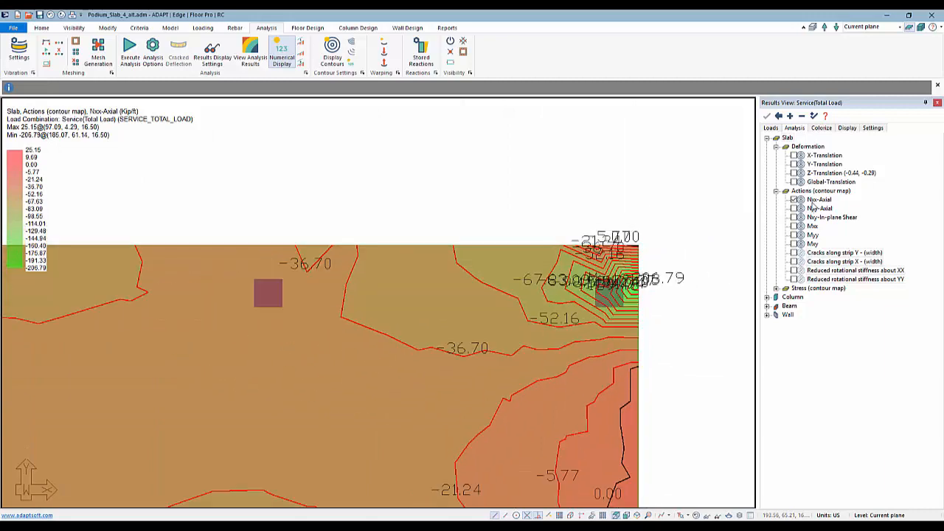
double_click(812, 206)
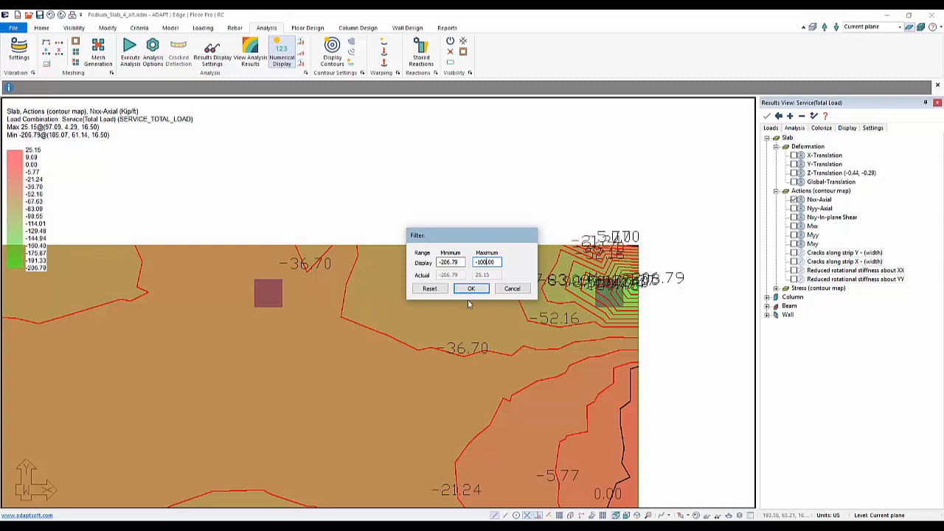
key("Return")
Review the filtered Nxx-Axial contours across the whole slab and reset their filter to the actual range.
middle_click_drag(451, 344, 508, 295)
scroll(513, 276, "down", 2)
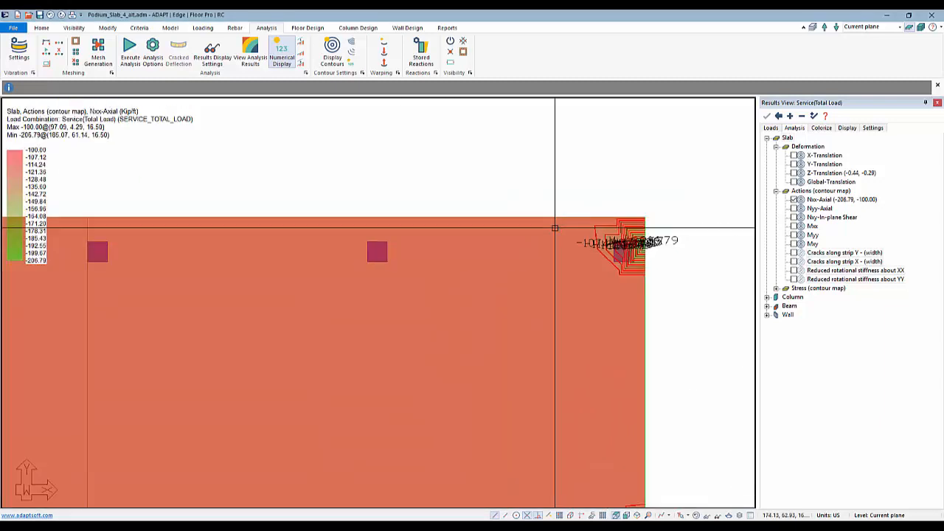
scroll(590, 226, "down", 5)
middle_click_drag(348, 355, 483, 348)
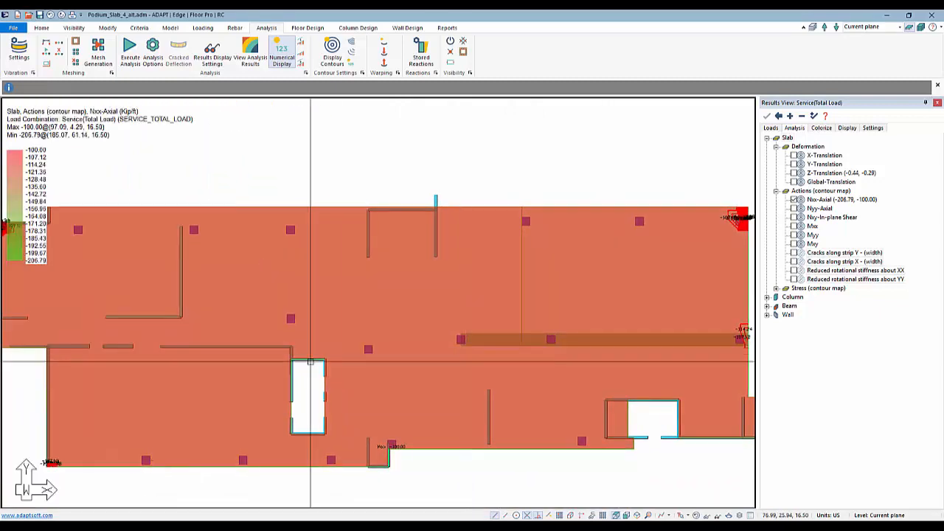
scroll(355, 330, "down", 1)
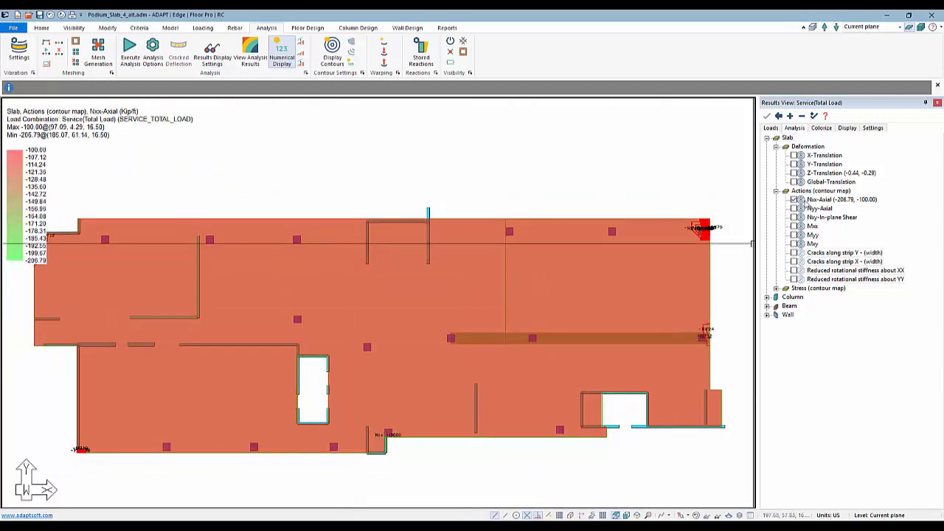
double_click(829, 200)
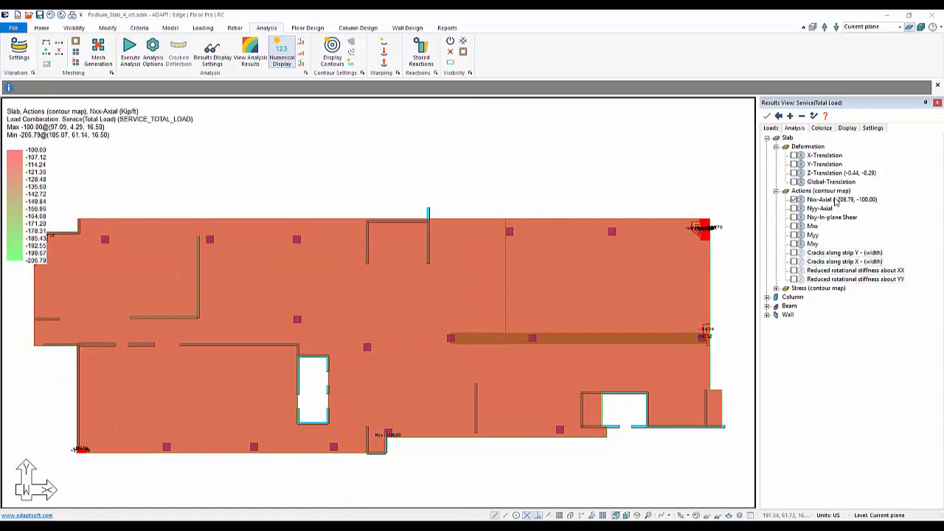
left_click(439, 289)
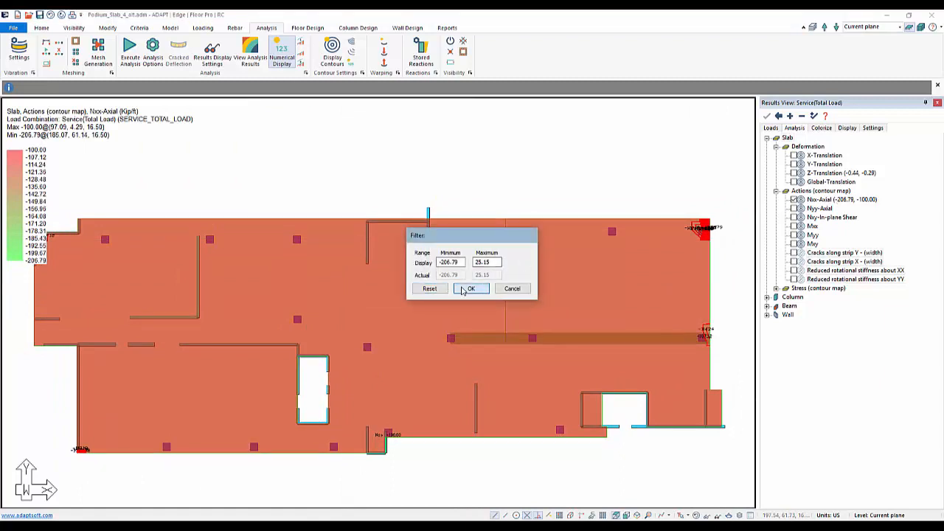
left_click(466, 288)
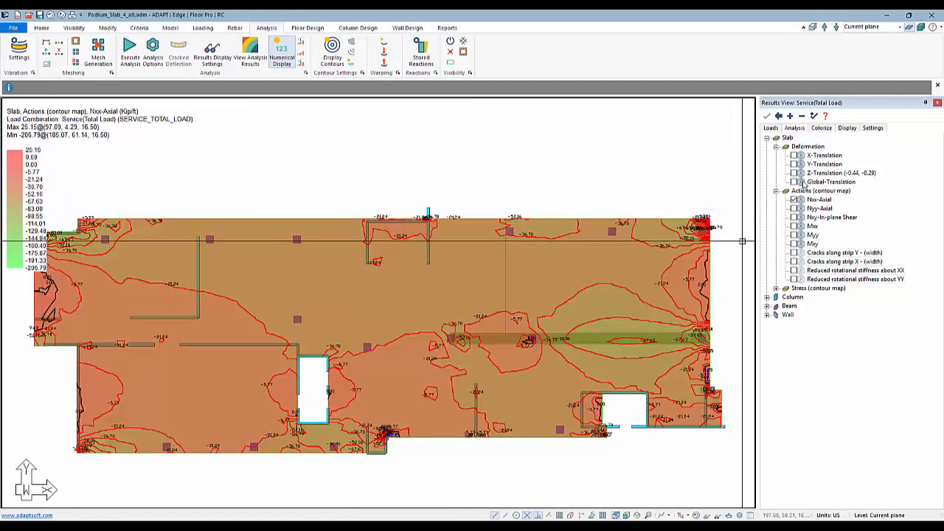
Redisplay the slab's Z-Translation deformation contours and reset their filter to the actual range.
double_click(809, 181)
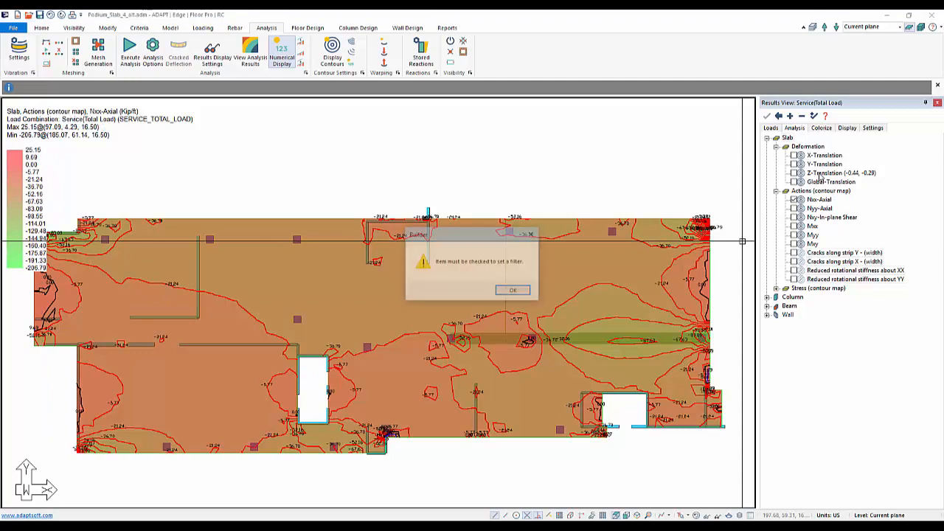
left_click(515, 291)
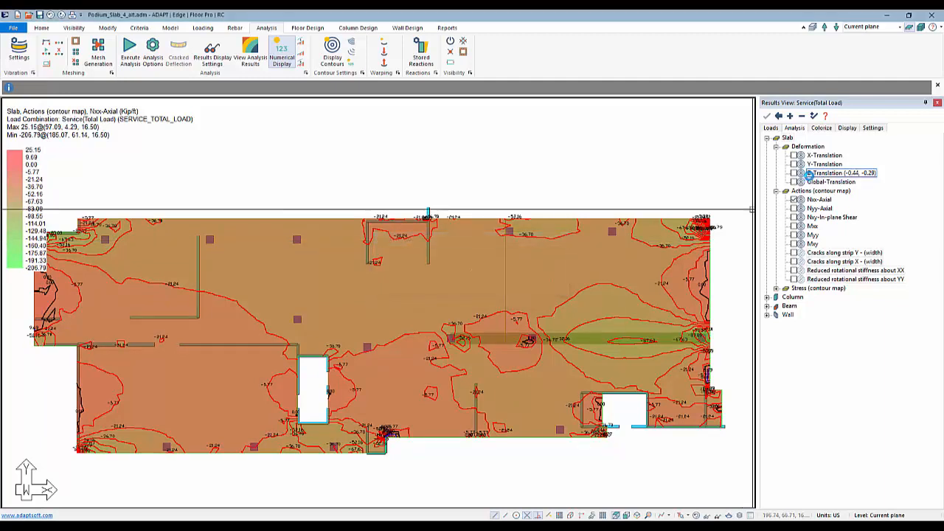
left_click(812, 175)
double_click(818, 173)
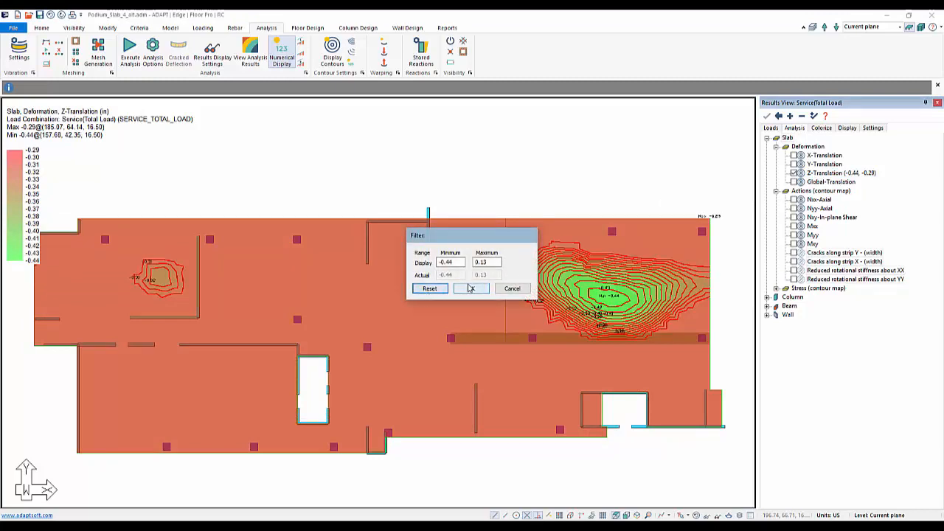
left_click(470, 288)
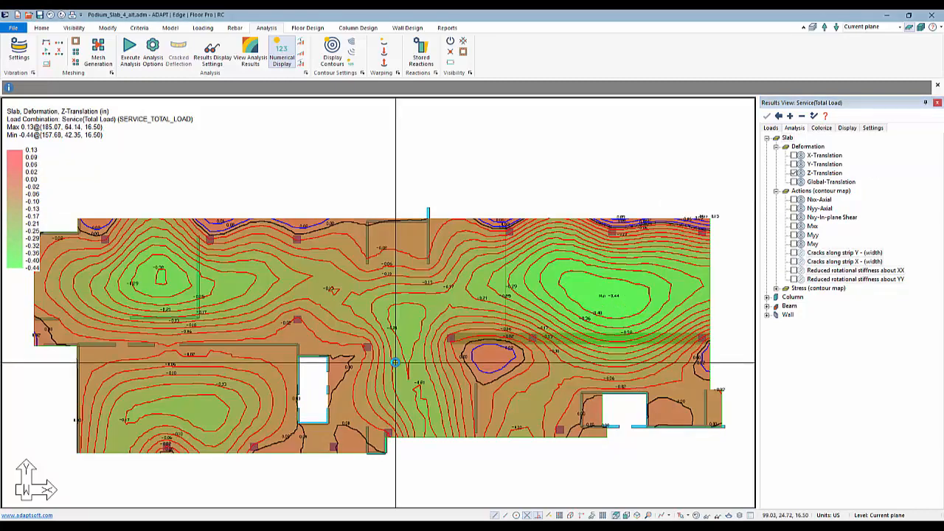